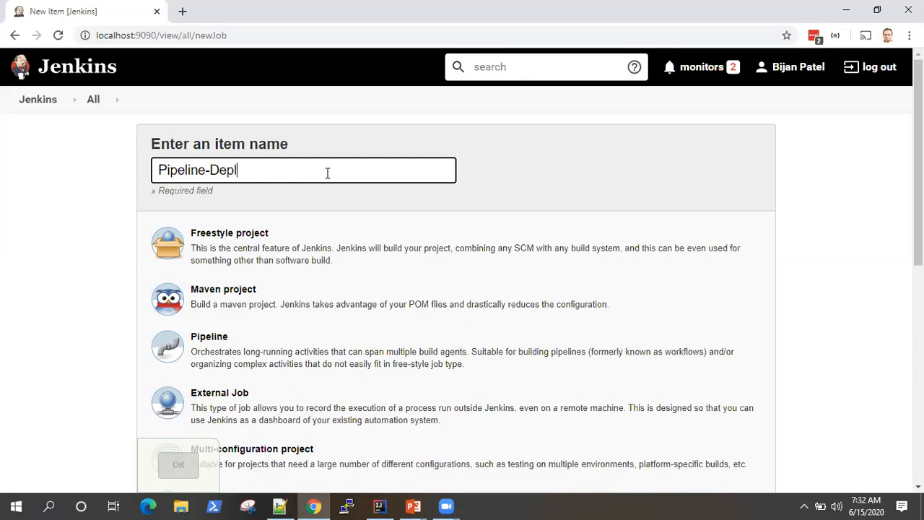
Step: Create the Pipeline-Deploy item as a Pipeline project and set its description to "Deployment Pipeline"
{"action": "left_click", "coordinate": [296, 359]}
{"action": "left_click", "coordinate": [195, 464]}
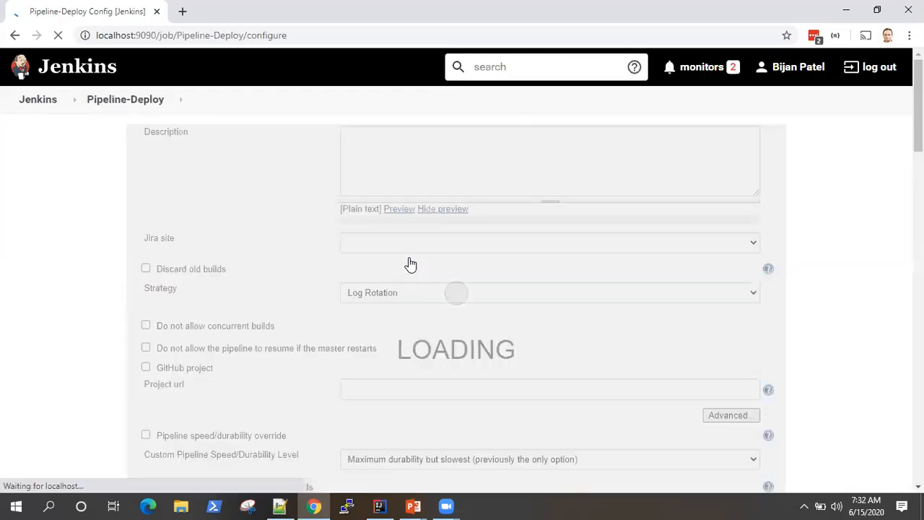
{"action": "left_click", "coordinate": [388, 202]}
{"action": "type", "text": "Deploymen"}
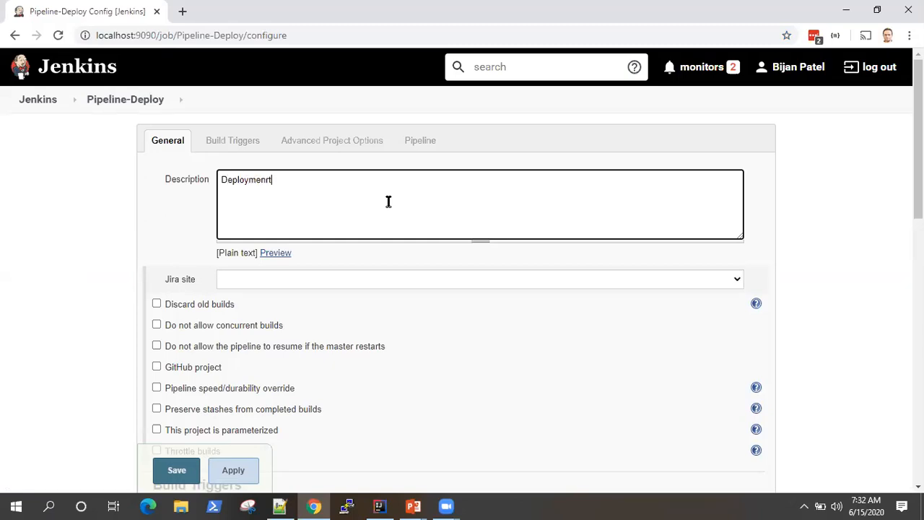
{"action": "type", "text": "t Pipeline"}
Step: Go to the Pipeline section of the job configuration and activate the empty script editor
{"action": "scroll", "coordinate": [426, 243], "scroll_direction": "down", "scroll_amount": 5}
{"action": "scroll", "coordinate": [426, 243], "scroll_direction": "up", "scroll_amount": 6}
{"action": "left_click", "coordinate": [429, 144]}
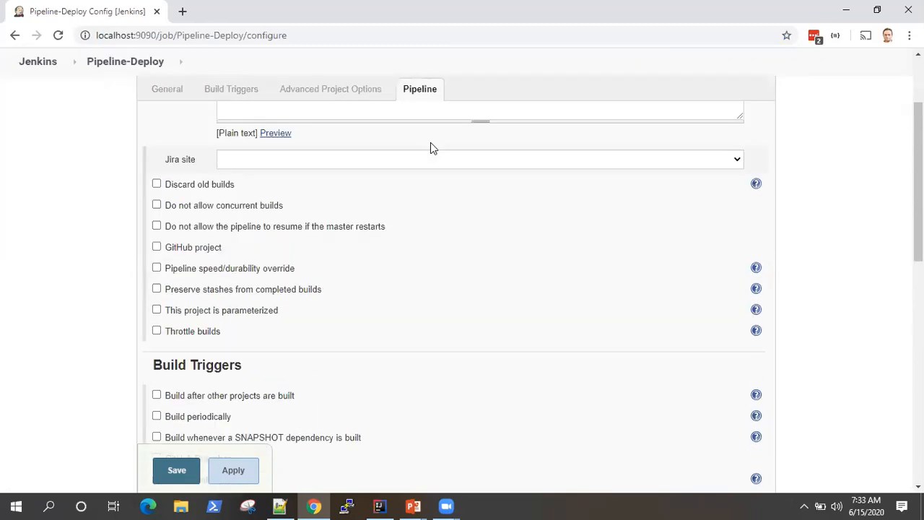
{"action": "left_click", "coordinate": [376, 222]}
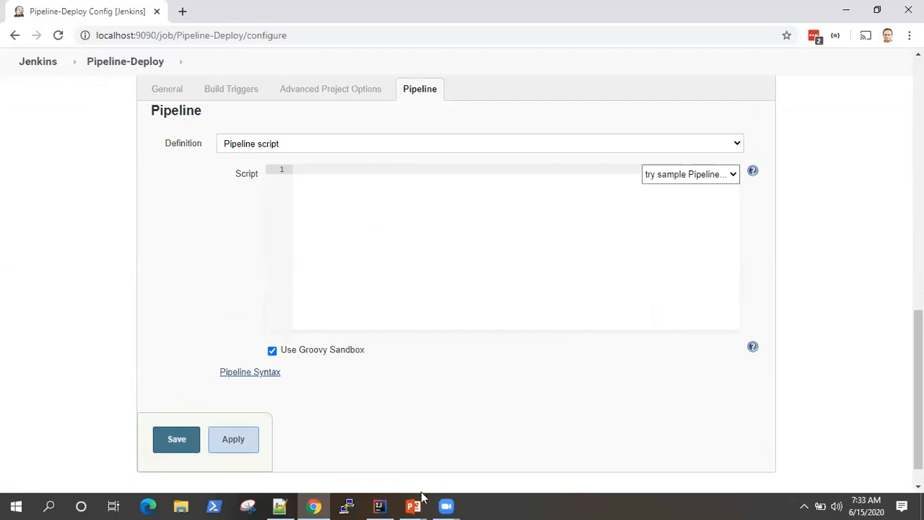
Step: Copy the 'Deploy - Staging' and 'Deploy - Production' stage snippet from Notepad++ into the Jenkins pipeline script
{"action": "left_click", "coordinate": [281, 504]}
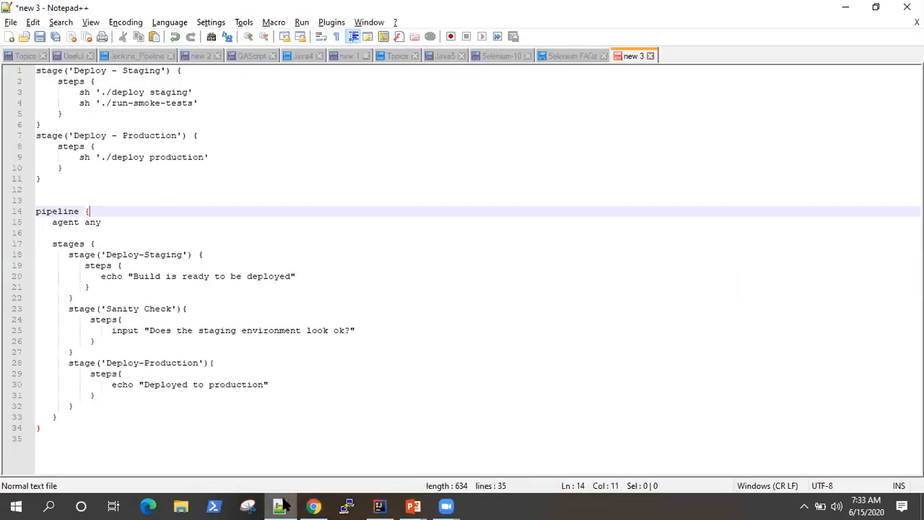
{"action": "left_click", "coordinate": [52, 183]}
{"action": "left_click_drag", "start_coordinate": [52, 180], "coordinate": [30, 70]}
{"action": "key", "text": "ctrl+c"}
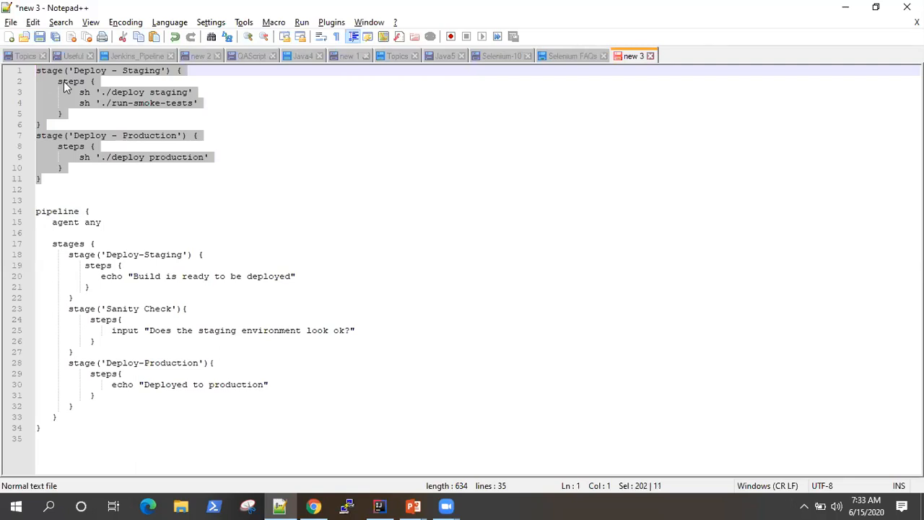
{"action": "left_click", "coordinate": [54, 189]}
{"action": "left_click", "coordinate": [313, 506]}
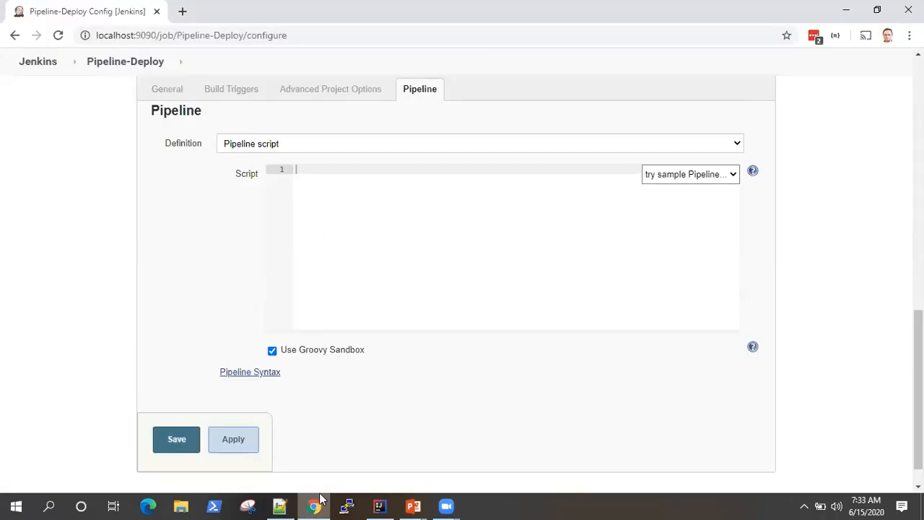
{"action": "key", "text": "ctrl+v"}
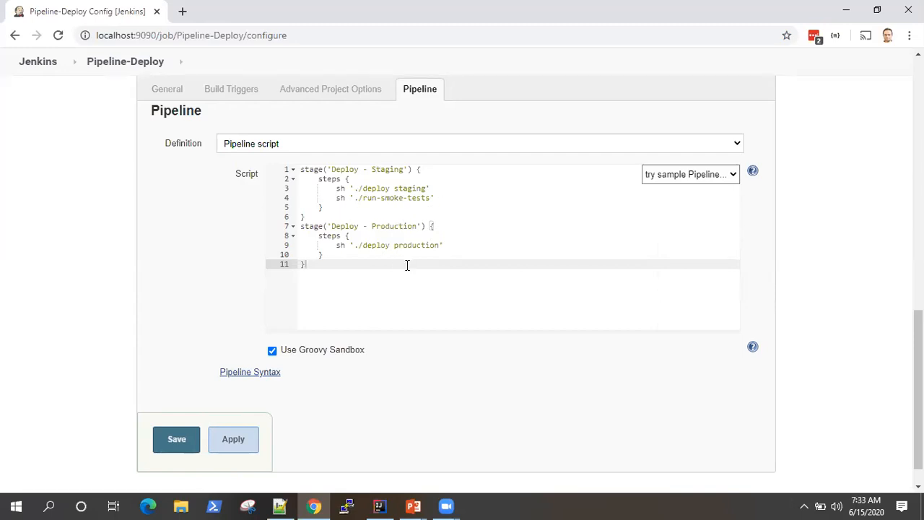
Step: Examine the 'Deploy - Staging' and 'Deploy - Production' stages and their shell commands in the pasted script
{"action": "left_click_drag", "start_coordinate": [300, 170], "coordinate": [356, 226]}
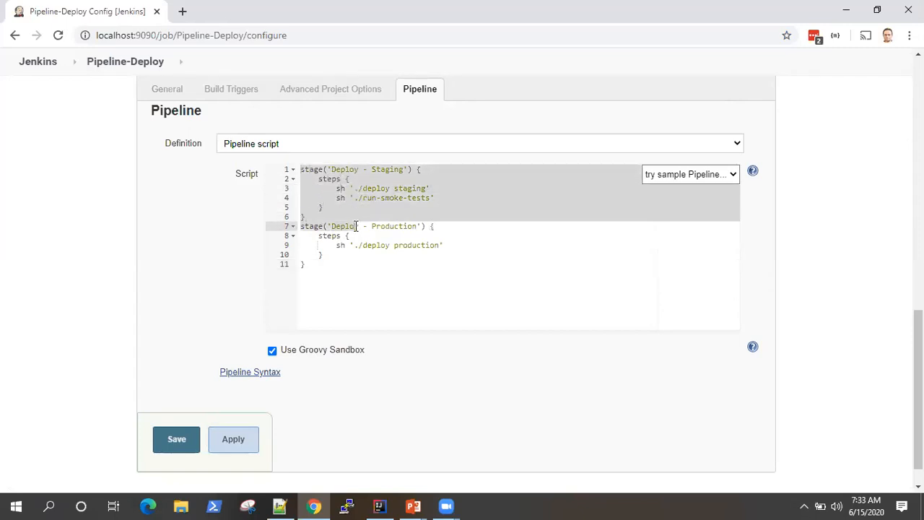
{"action": "left_click", "coordinate": [363, 215]}
{"action": "left_click_drag", "start_coordinate": [372, 170], "coordinate": [405, 171]}
{"action": "left_click_drag", "start_coordinate": [336, 190], "coordinate": [434, 200]}
{"action": "left_click", "coordinate": [359, 224]}
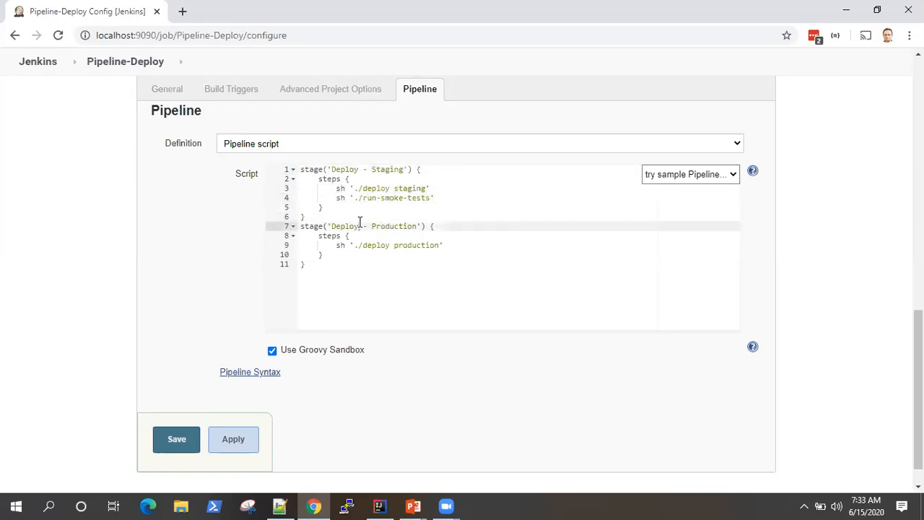
{"action": "left_click_drag", "start_coordinate": [300, 226], "coordinate": [451, 256]}
{"action": "left_click", "coordinate": [360, 252]}
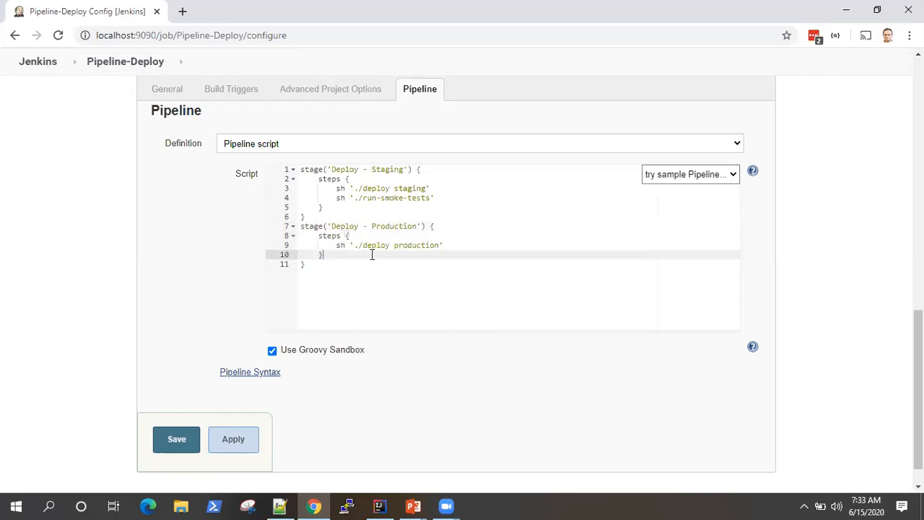
{"action": "left_click", "coordinate": [358, 245], "text": "shift"}
{"action": "left_click_drag", "start_coordinate": [432, 252], "coordinate": [438, 245]}
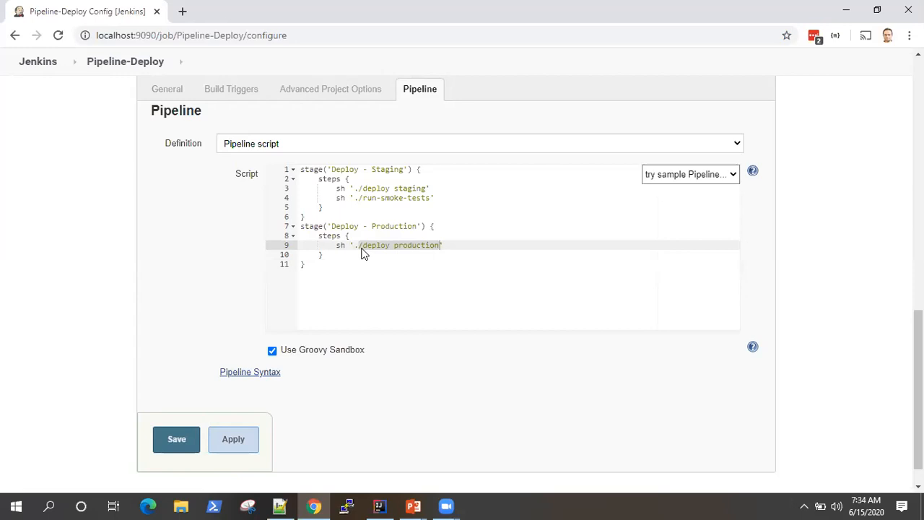
{"action": "left_click", "coordinate": [355, 263]}
{"action": "left_click_drag", "start_coordinate": [307, 264], "coordinate": [302, 228]}
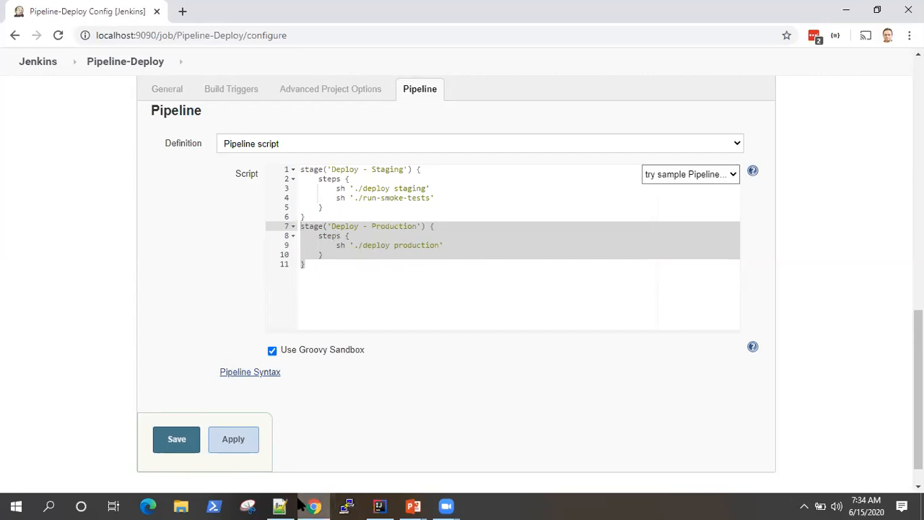
Step: Copy the complete pipeline block, lines 14 to 34, from Notepad++ and replace the entire Jenkins pipeline script with it
{"action": "mouse_move", "coordinate": [288, 505]}
{"action": "left_click", "coordinate": [285, 472]}
{"action": "left_click", "coordinate": [236, 233]}
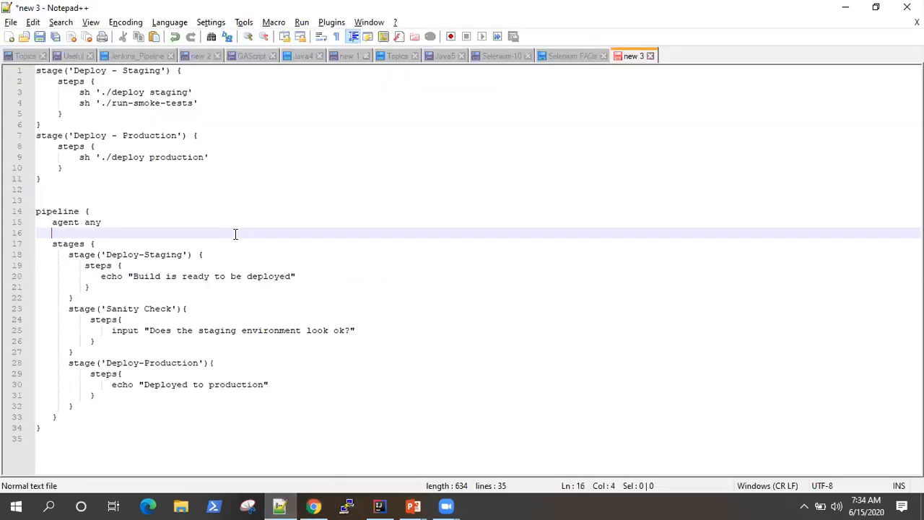
{"action": "left_click_drag", "start_coordinate": [94, 429], "coordinate": [27, 210]}
{"action": "key", "text": "ctrl+c"}
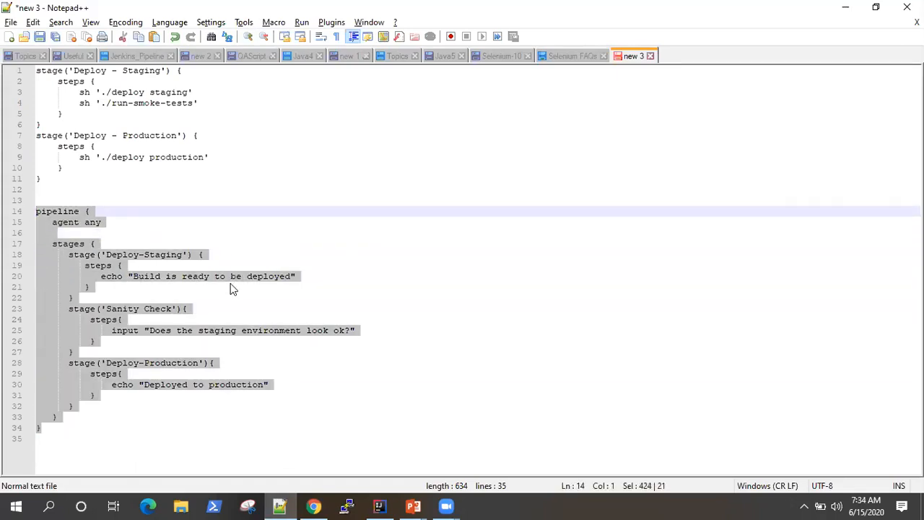
{"action": "key", "text": "alt+Tab"}
{"action": "left_click", "coordinate": [322, 275]}
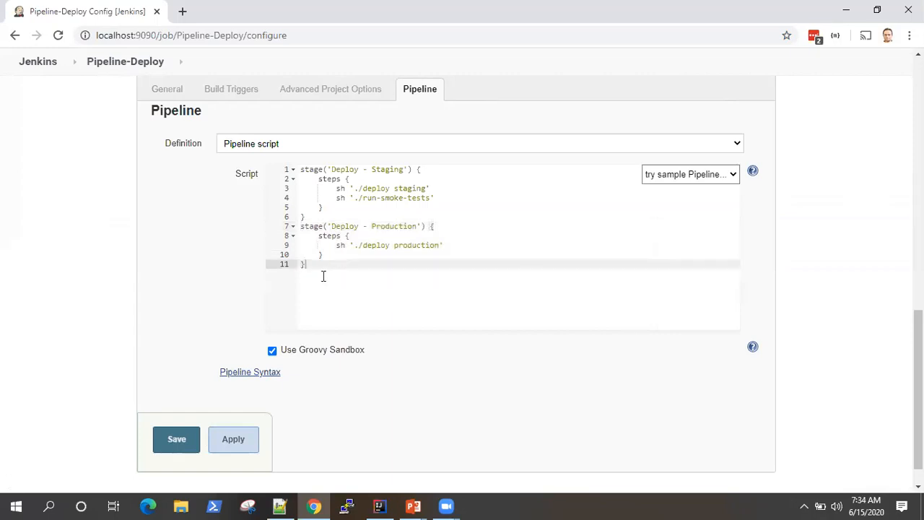
{"action": "left_click_drag", "start_coordinate": [305, 267], "coordinate": [290, 171]}
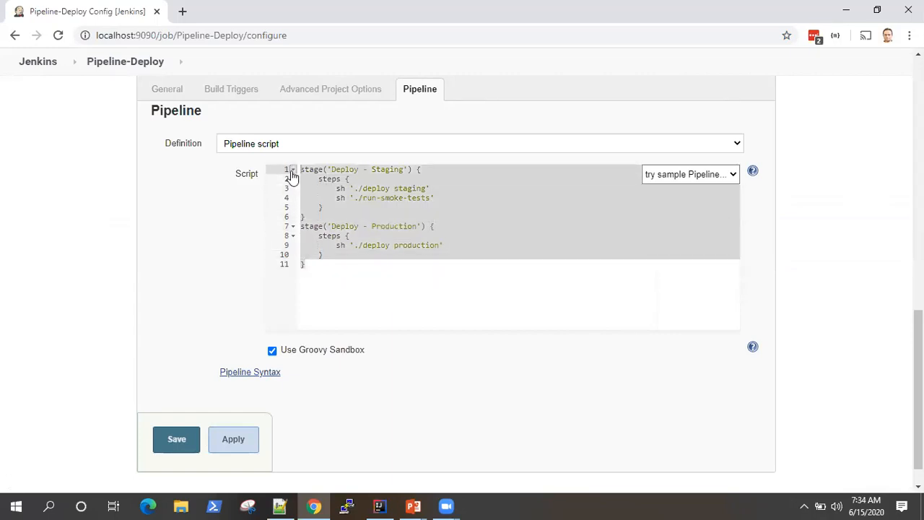
{"action": "key", "text": "ctrl+v"}
{"action": "scroll", "coordinate": [511, 275], "scroll_direction": "up", "scroll_amount": 2}
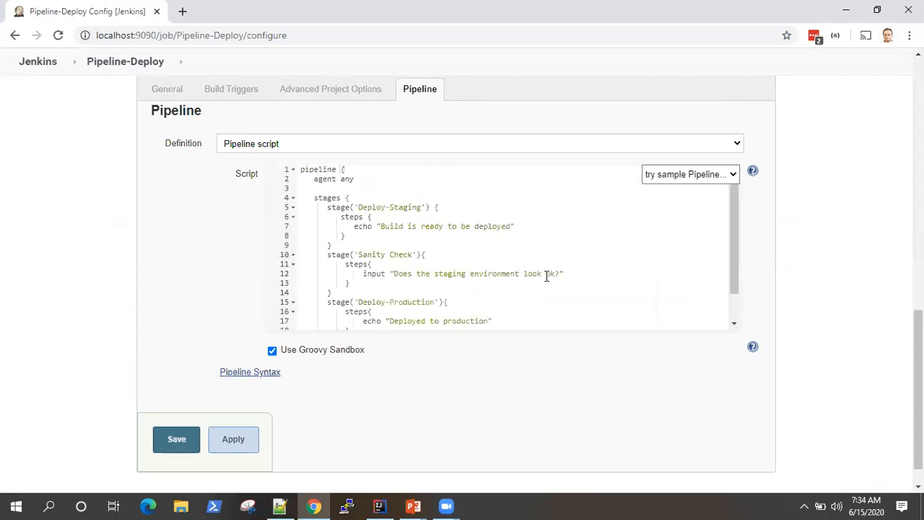
Step: Examine the stages block of the new script, focusing on the Deploy-Staging stage and its echo step
{"action": "scroll", "coordinate": [468, 262], "scroll_direction": "down", "scroll_amount": 1}
{"action": "scroll", "coordinate": [468, 262], "scroll_direction": "up", "scroll_amount": 1}
{"action": "left_click_drag", "start_coordinate": [314, 198], "coordinate": [483, 330]}
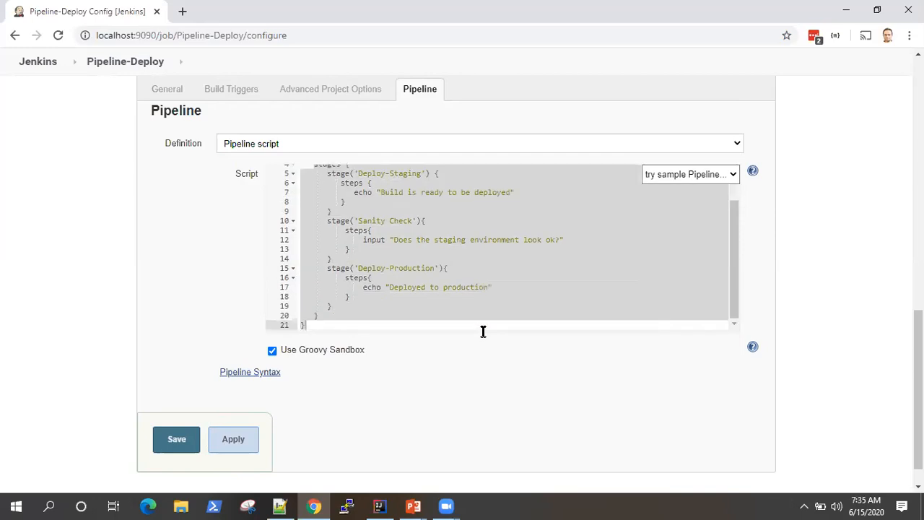
{"action": "scroll", "coordinate": [483, 278], "scroll_direction": "up", "scroll_amount": 1}
{"action": "left_click", "coordinate": [448, 255]}
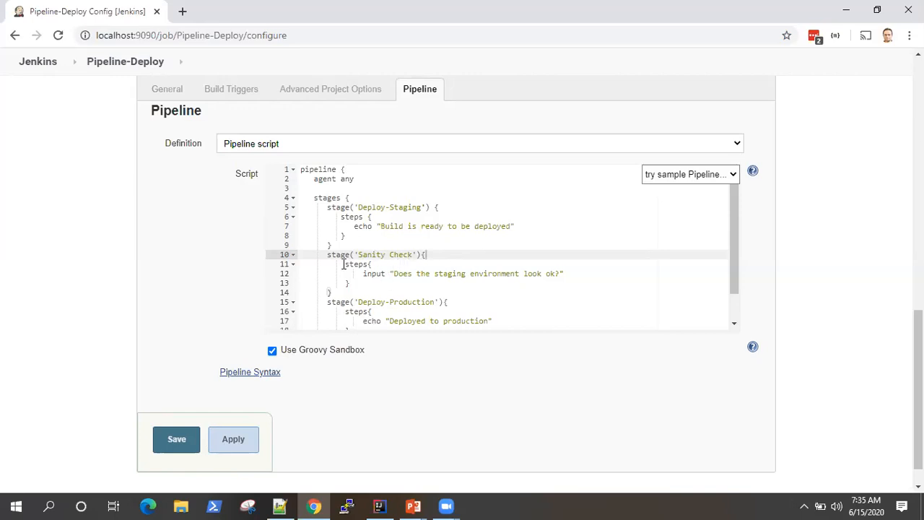
{"action": "left_click_drag", "start_coordinate": [343, 264], "coordinate": [377, 265]}
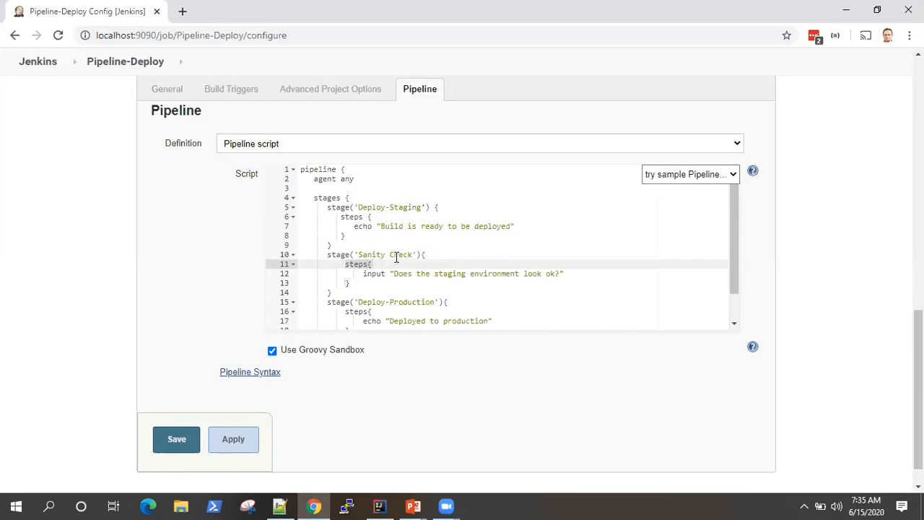
{"action": "left_click", "coordinate": [396, 256]}
{"action": "left_click", "coordinate": [397, 216]}
{"action": "left_click", "coordinate": [337, 246]}
{"action": "left_click_drag", "start_coordinate": [337, 246], "coordinate": [330, 207]}
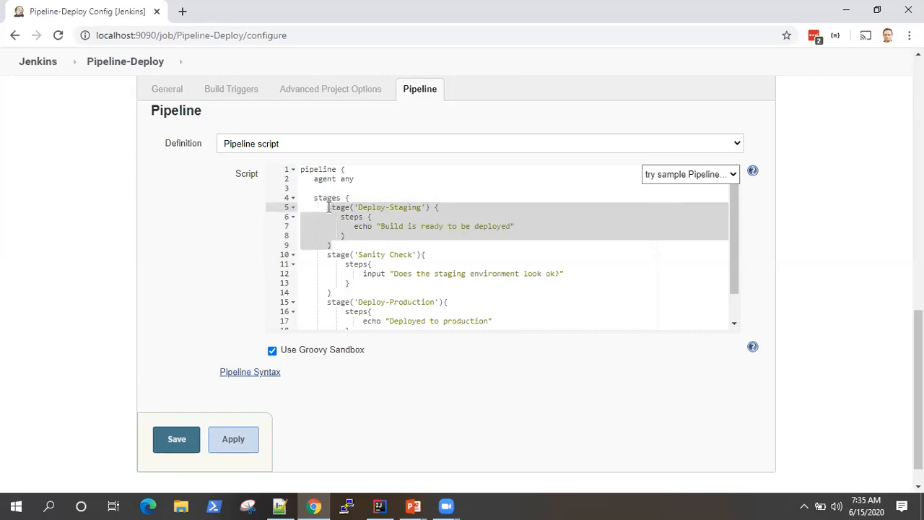
{"action": "left_click", "coordinate": [414, 226]}
{"action": "left_click_drag", "start_coordinate": [327, 207], "coordinate": [341, 247]}
{"action": "left_click", "coordinate": [338, 254]}
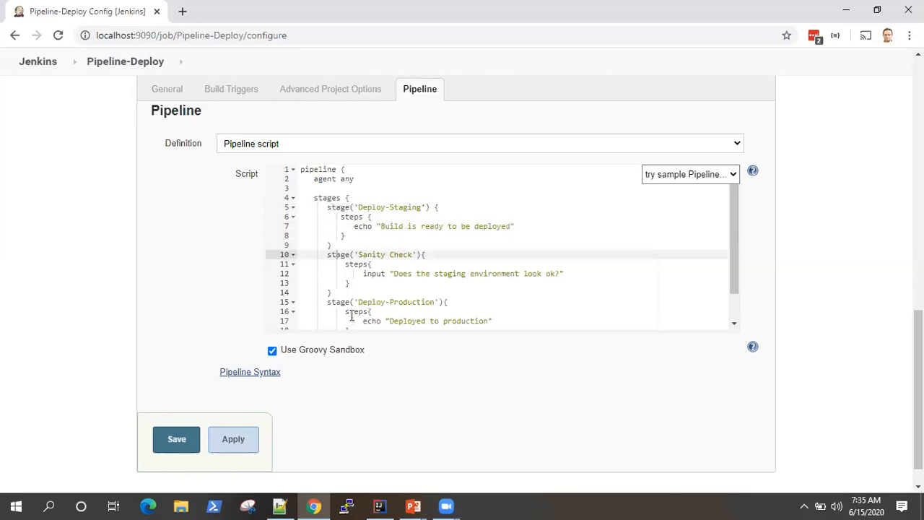
Step: Examine the Sanity Check stage and its input step asking whether the staging environment looks ok
{"action": "scroll", "coordinate": [427, 293], "scroll_direction": "down", "scroll_amount": 1}
{"action": "left_click", "coordinate": [344, 241]}
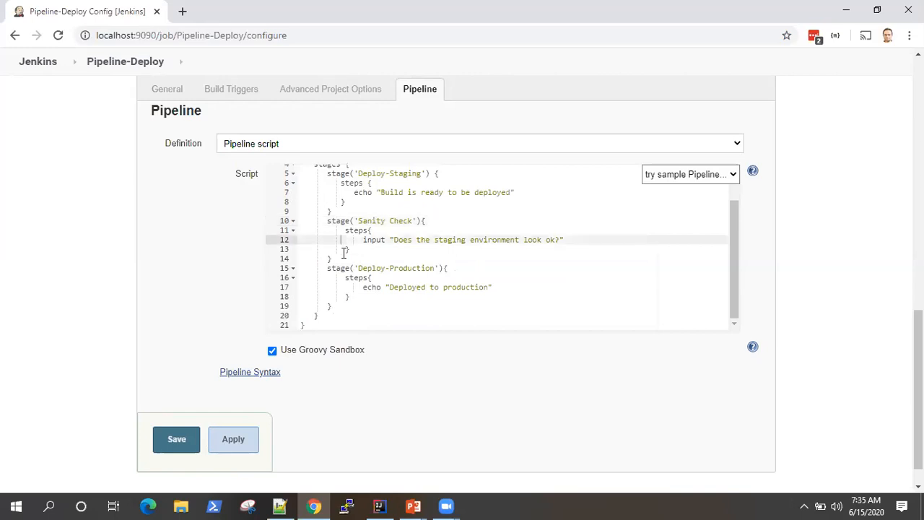
{"action": "left_click", "coordinate": [337, 260]}
{"action": "left_click", "coordinate": [303, 221], "text": "shift"}
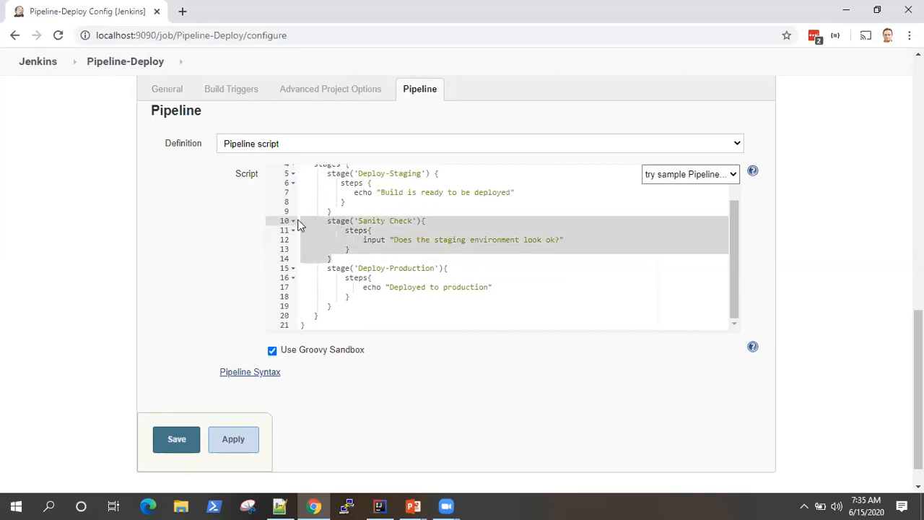
{"action": "left_click", "coordinate": [393, 233]}
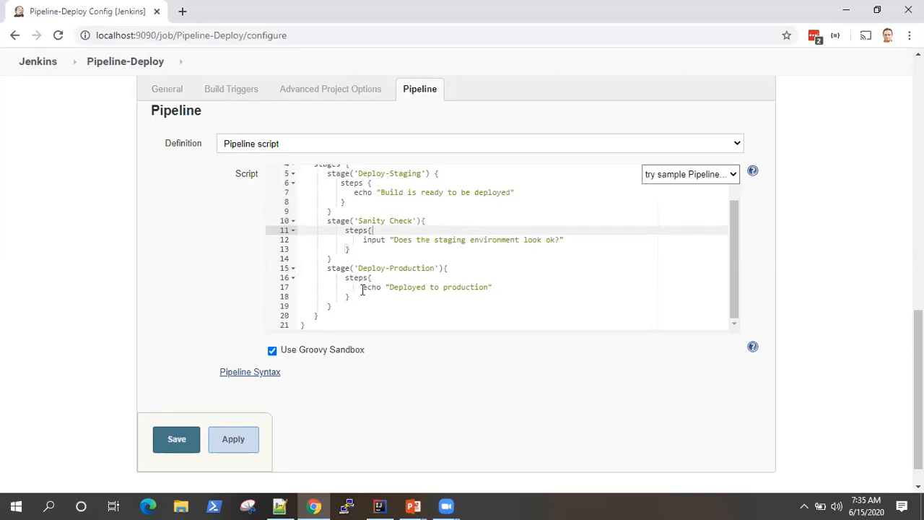
{"action": "left_click", "coordinate": [387, 239]}
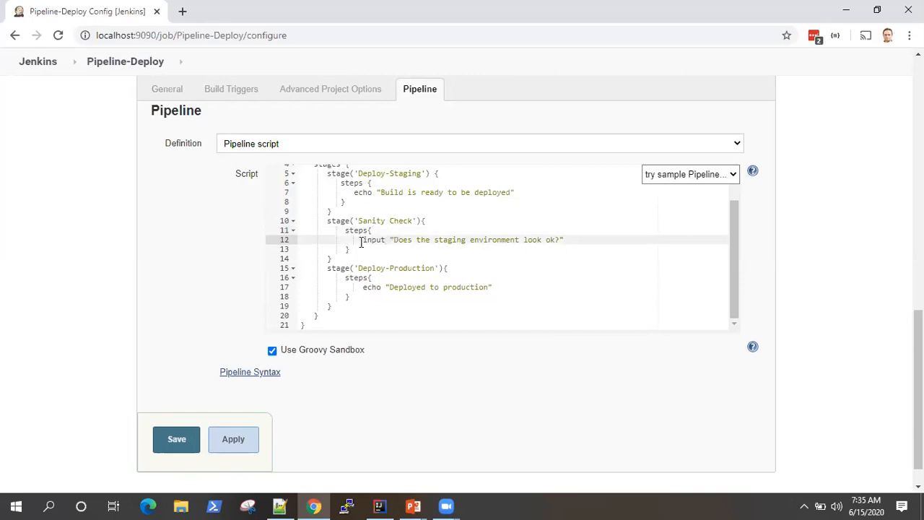
{"action": "left_click_drag", "start_coordinate": [345, 230], "coordinate": [380, 248]}
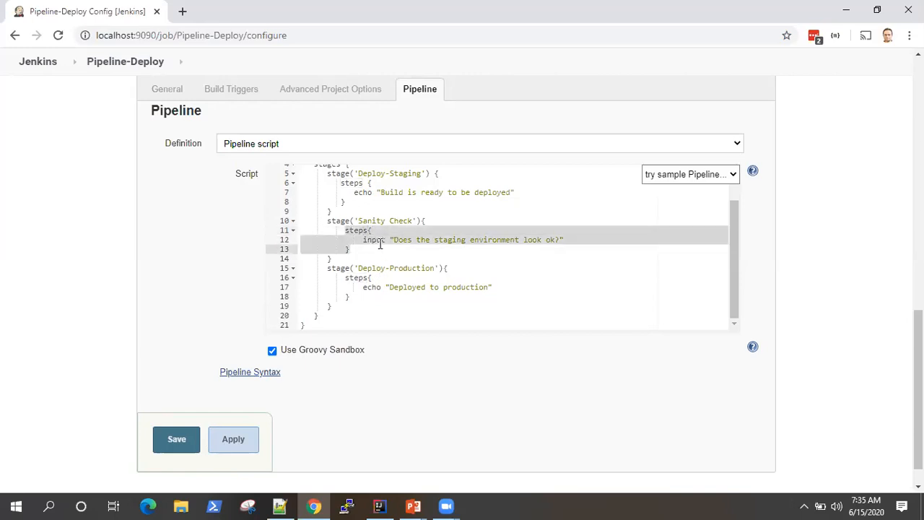
{"action": "left_click", "coordinate": [381, 242]}
{"action": "double_click", "coordinate": [382, 240]}
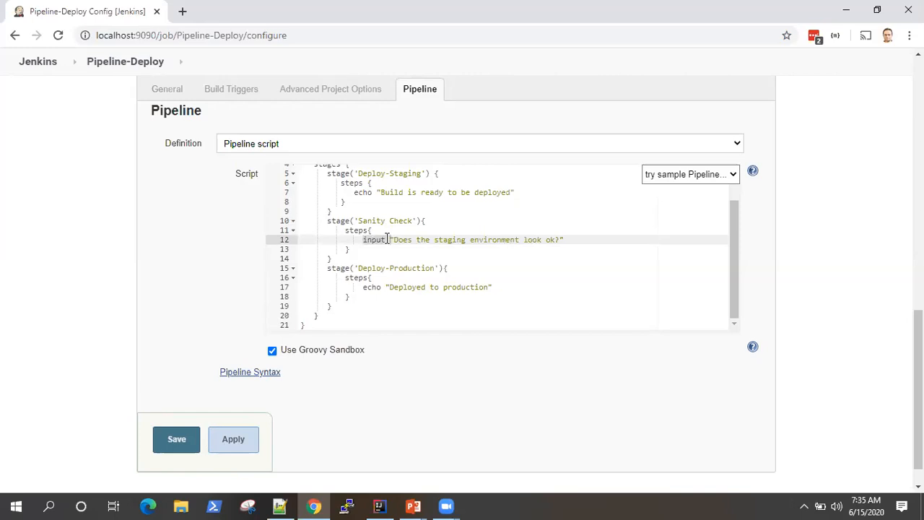
{"action": "left_click_drag", "start_coordinate": [391, 240], "coordinate": [557, 240]}
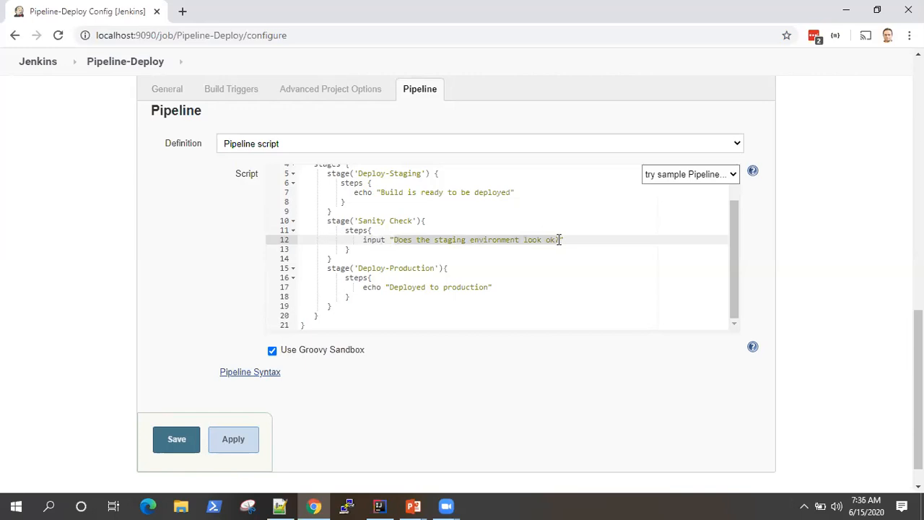
{"action": "left_click", "coordinate": [559, 239]}
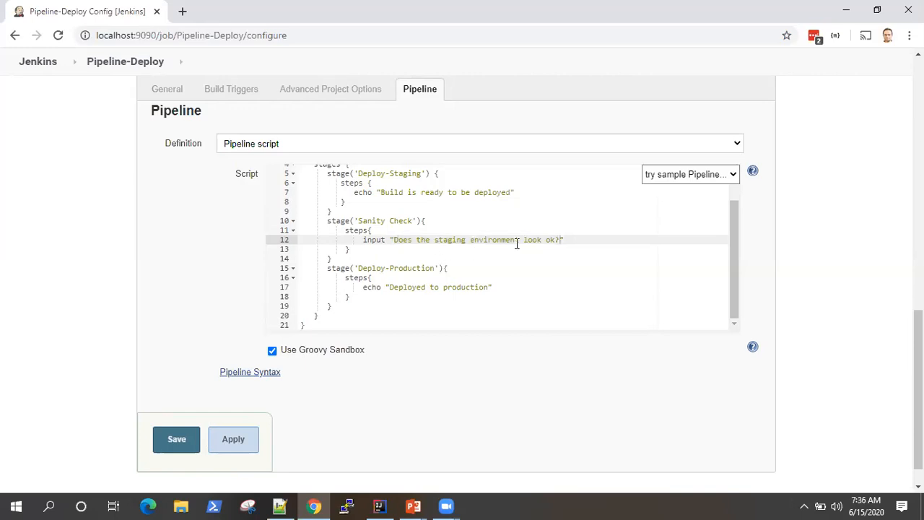
Step: Review the script's stage order from Deploy-Staging through Sanity Check to Deploy-Production
{"action": "left_click_drag", "start_coordinate": [515, 192], "coordinate": [322, 170]}
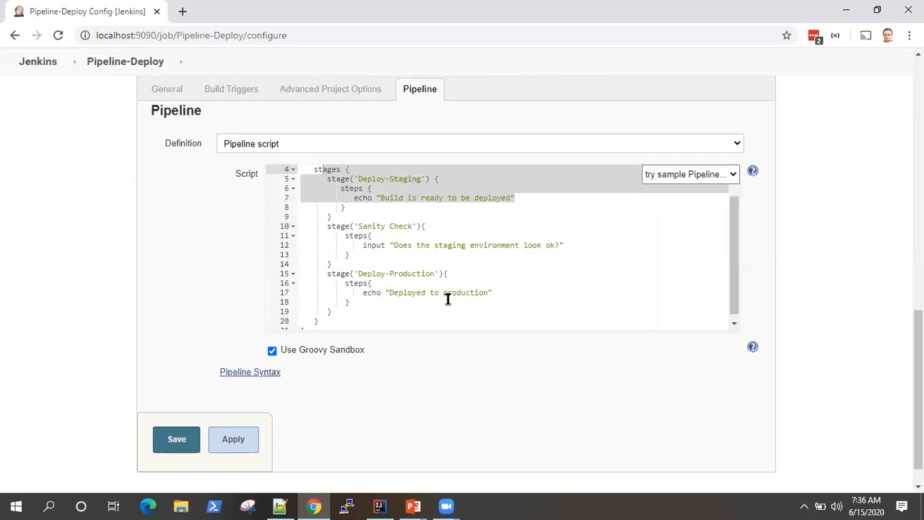
{"action": "left_click", "coordinate": [561, 245]}
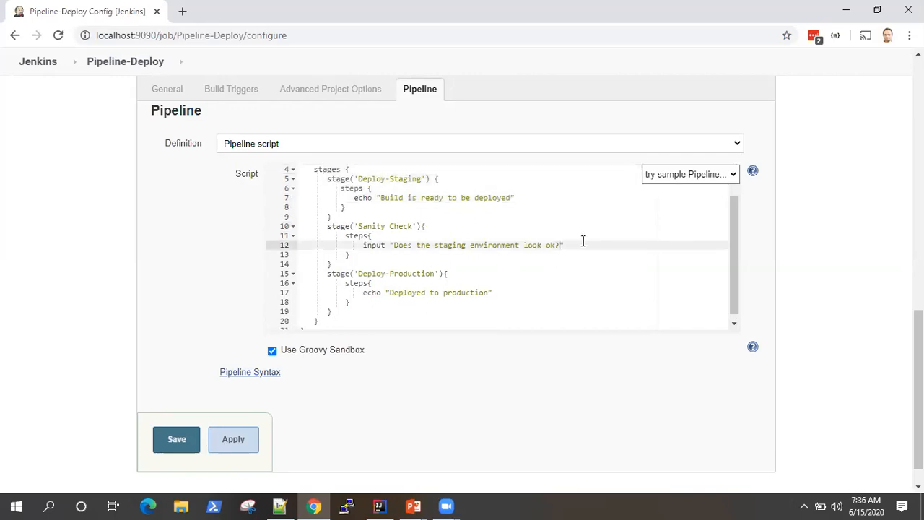
{"action": "left_click_drag", "start_coordinate": [574, 242], "coordinate": [323, 226]}
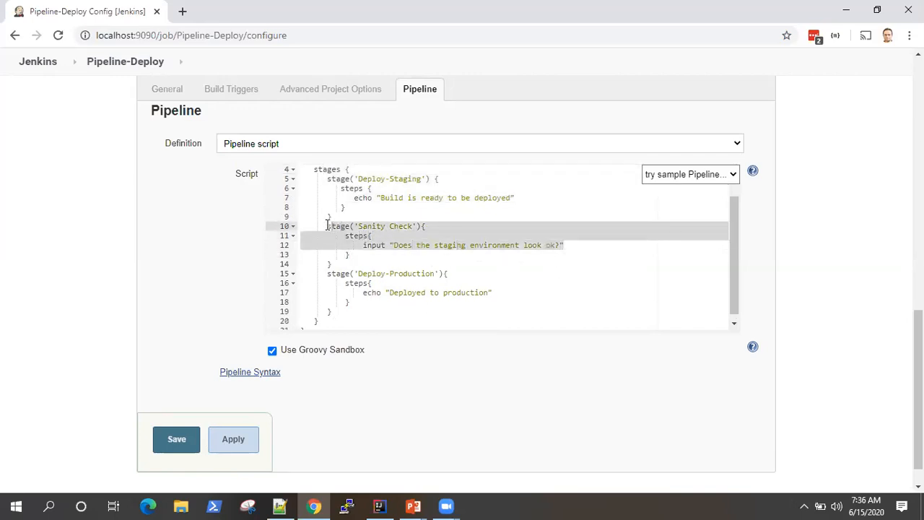
{"action": "left_click", "coordinate": [381, 288]}
{"action": "left_click_drag", "start_coordinate": [324, 273], "coordinate": [350, 314]}
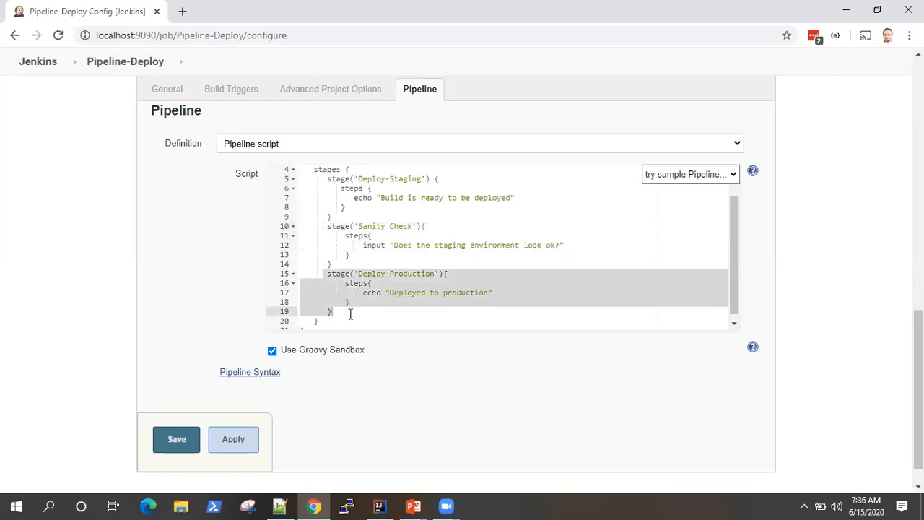
Step: Review the script's Sanity Check stage block and save the Pipeline-Deploy job configuration
{"action": "left_click", "coordinate": [421, 253]}
{"action": "left_click", "coordinate": [336, 264]}
{"action": "left_click", "coordinate": [304, 226], "text": "shift"}
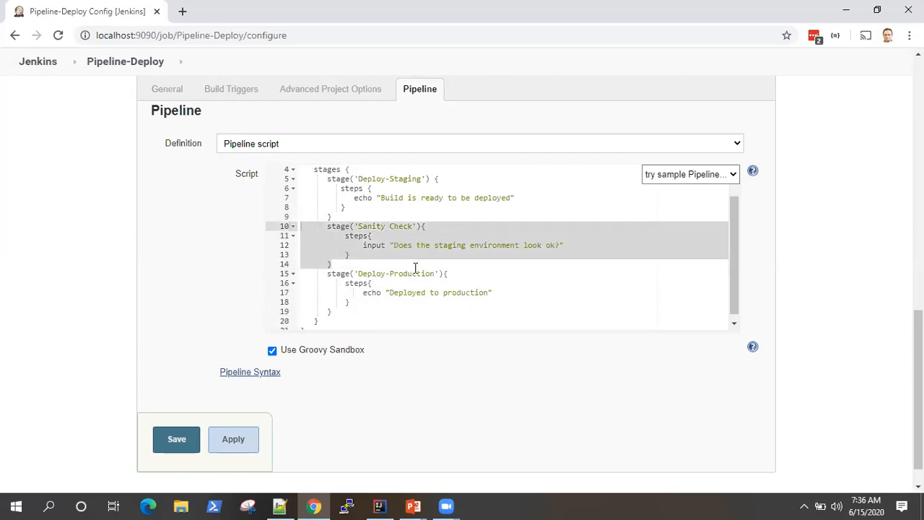
{"action": "left_click", "coordinate": [177, 439]}
{"action": "left_click", "coordinate": [175, 442]}
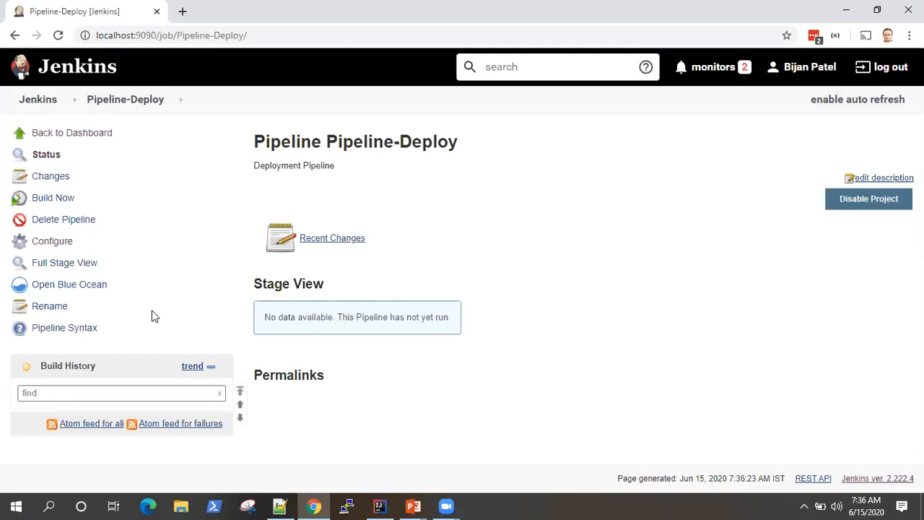
Step: Run the Pipeline-Deploy job from Blue Ocean and open the started run's details
{"action": "left_click", "coordinate": [79, 288]}
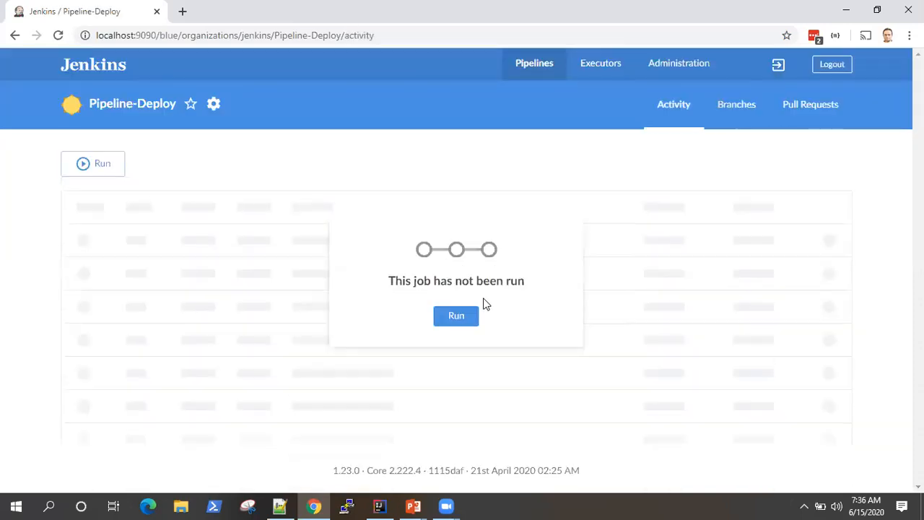
{"action": "left_click", "coordinate": [456, 317]}
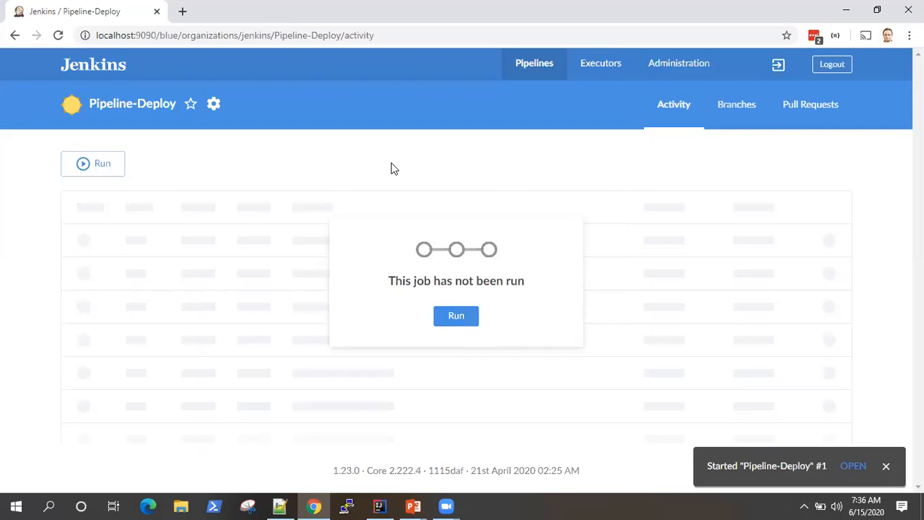
{"action": "left_click", "coordinate": [854, 467]}
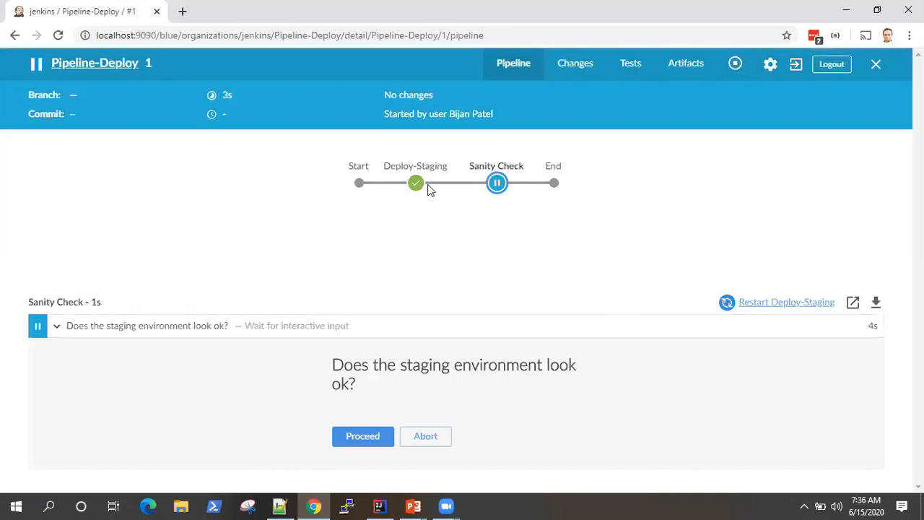
Step: Approve the Sanity Check question about the staging environment so the run proceeds, and check the Deploy-Production stage
{"action": "left_click_drag", "start_coordinate": [385, 165], "coordinate": [443, 188]}
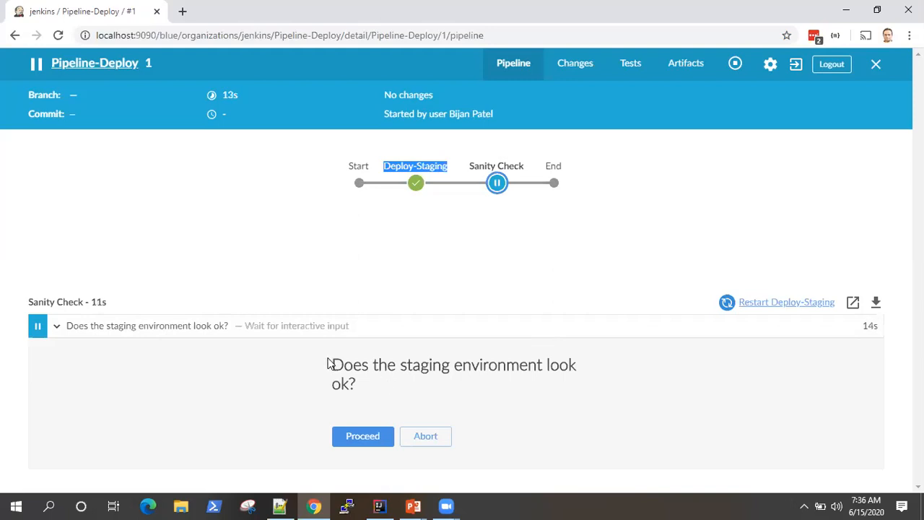
{"action": "left_click_drag", "start_coordinate": [333, 362], "coordinate": [361, 400]}
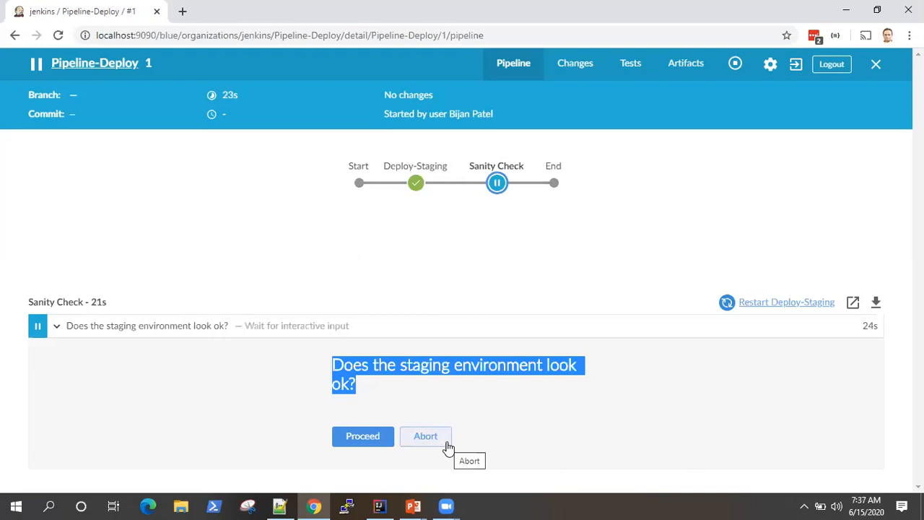
{"action": "left_click", "coordinate": [363, 437]}
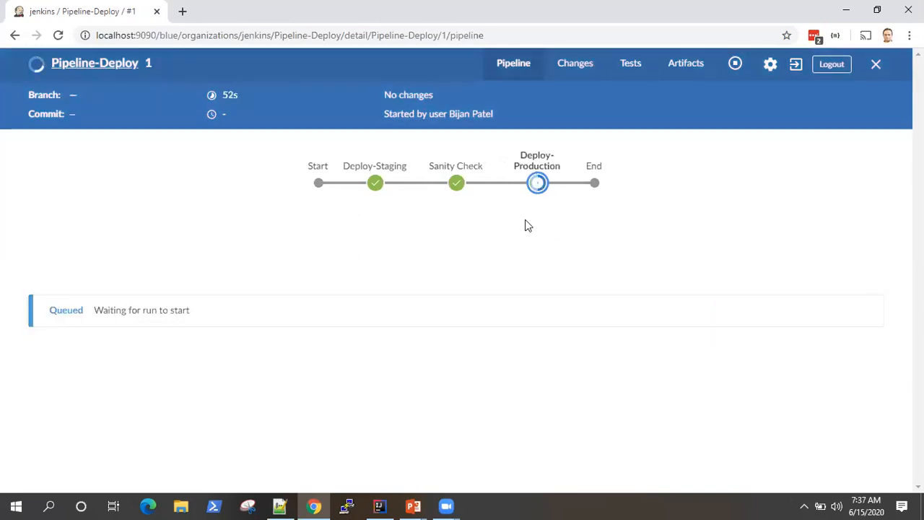
{"action": "left_click_drag", "start_coordinate": [521, 154], "coordinate": [562, 168]}
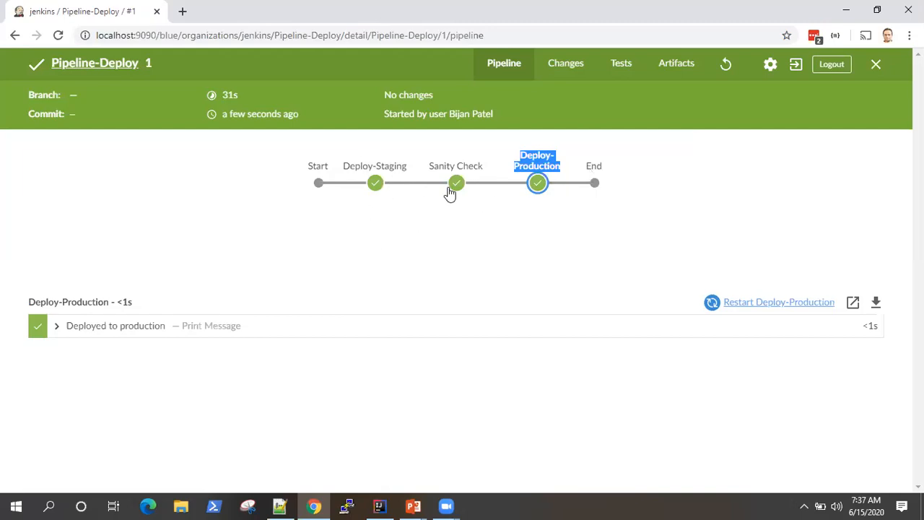
{"action": "left_click", "coordinate": [455, 256]}
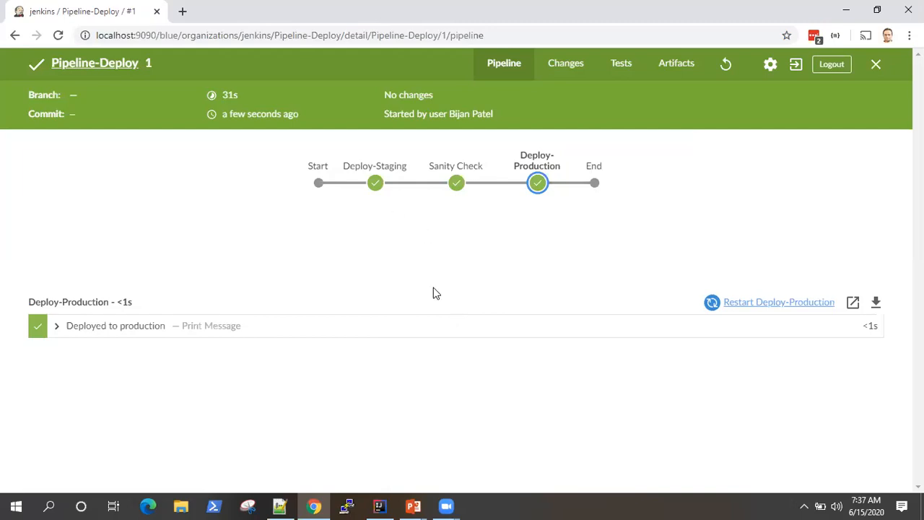